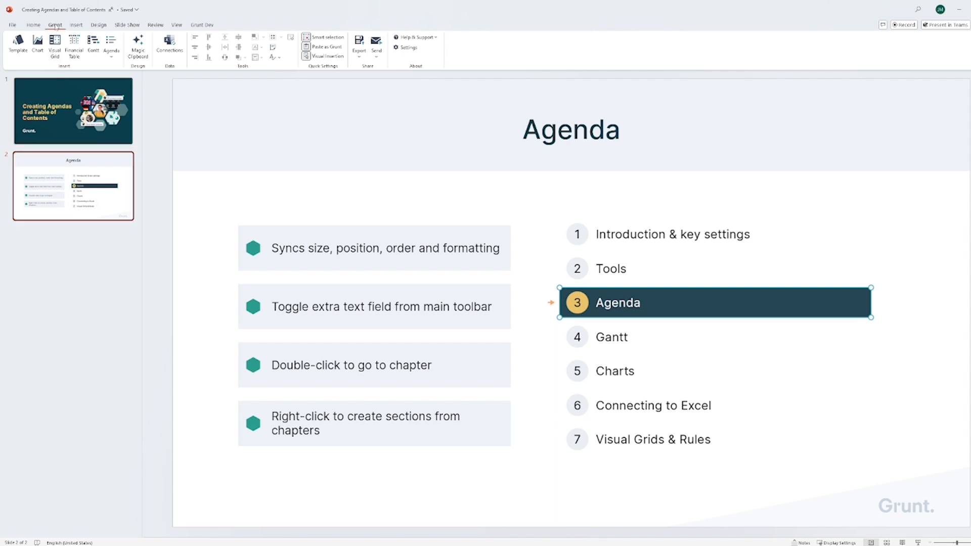
# Step: Insert an agenda chapter slide after the Agenda slide and snap the agenda to the slide's text placeholder
pyautogui.click(111, 42)
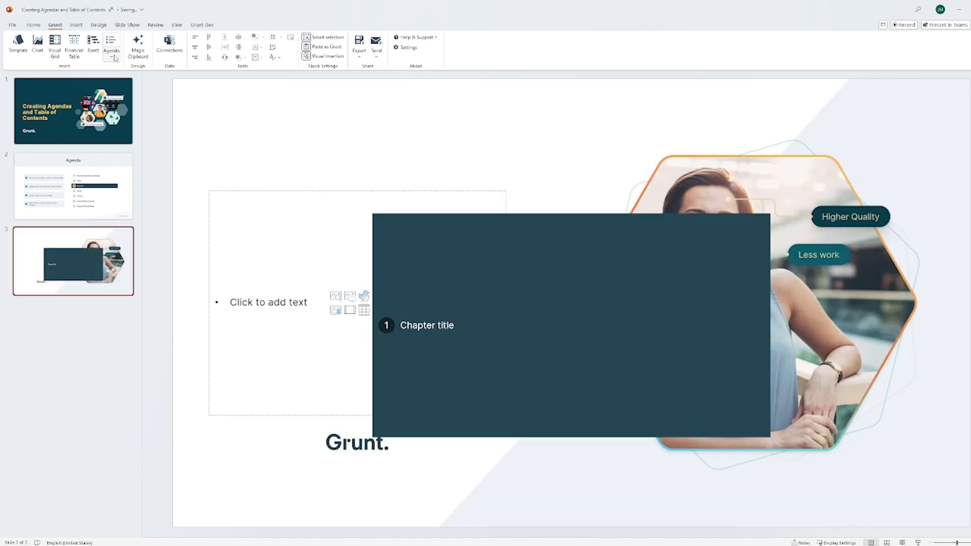
pyautogui.rightClick(552, 250)
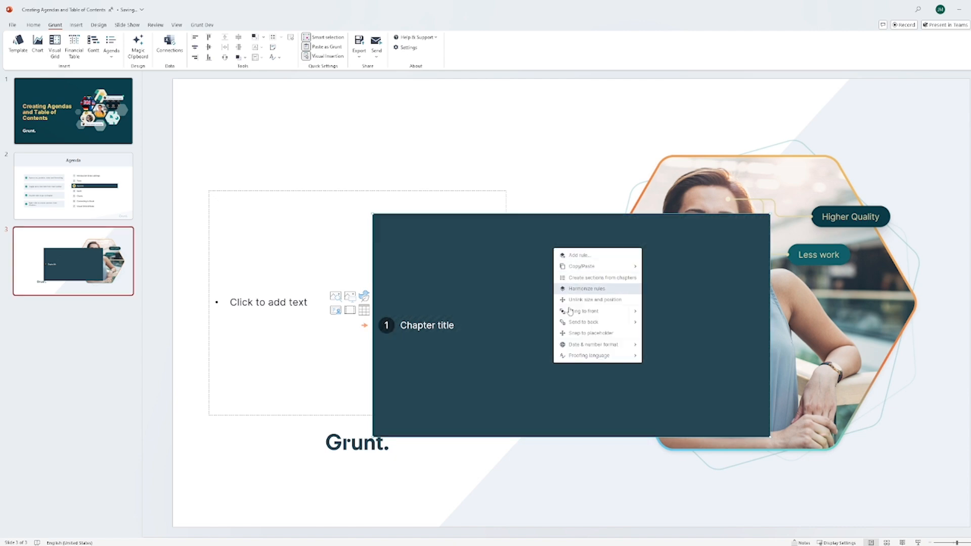
pyautogui.click(573, 333)
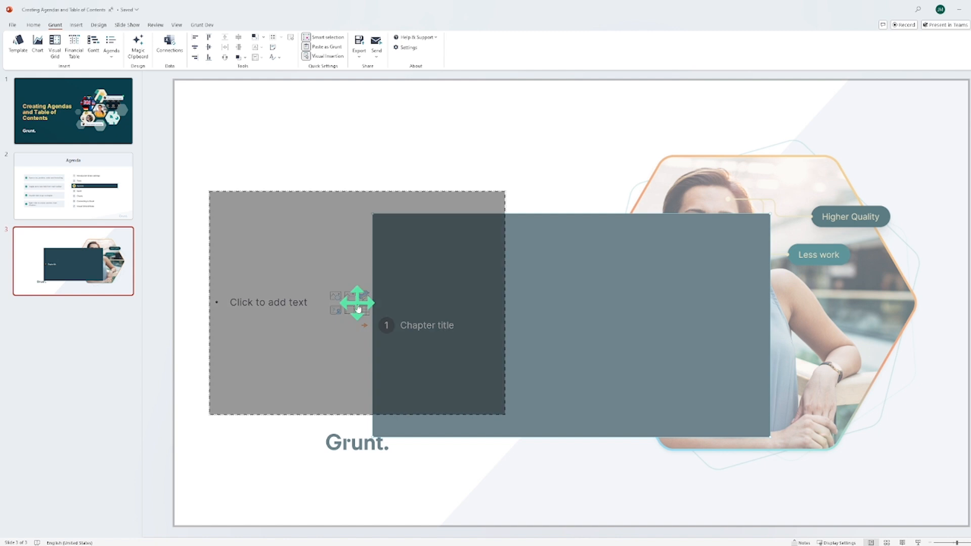
pyautogui.click(357, 306)
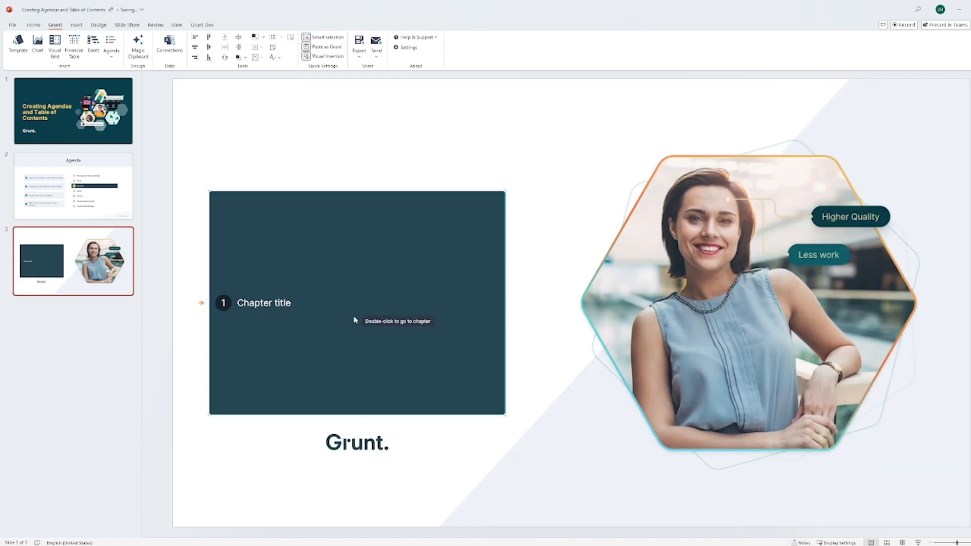
# Step: Add three more chapters to the end of the agenda, making four main chapters in total
pyautogui.click(112, 55)
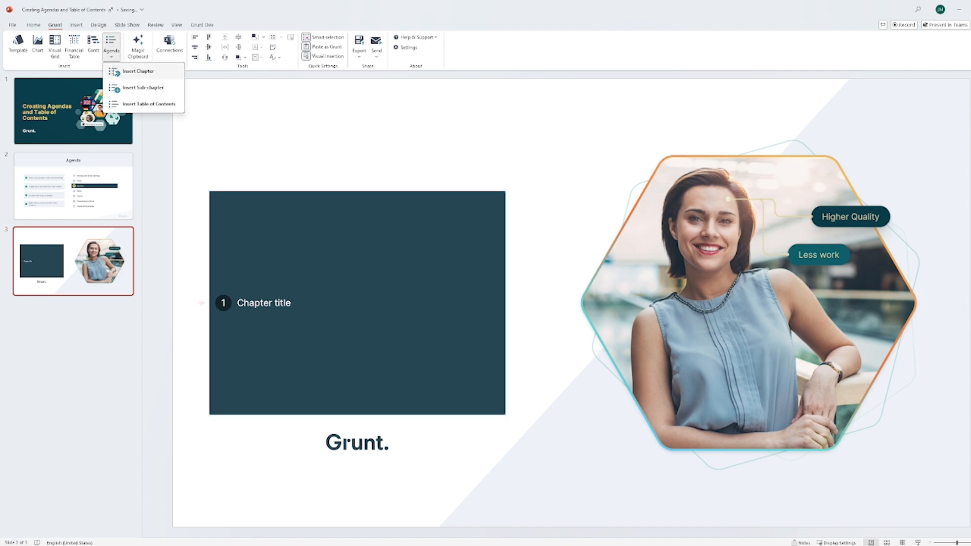
pyautogui.click(115, 72)
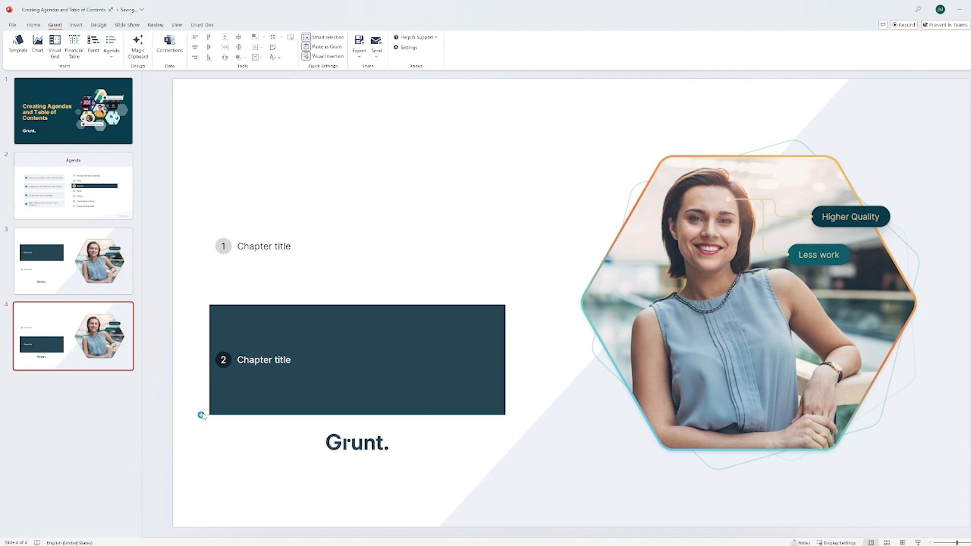
pyautogui.click(201, 415)
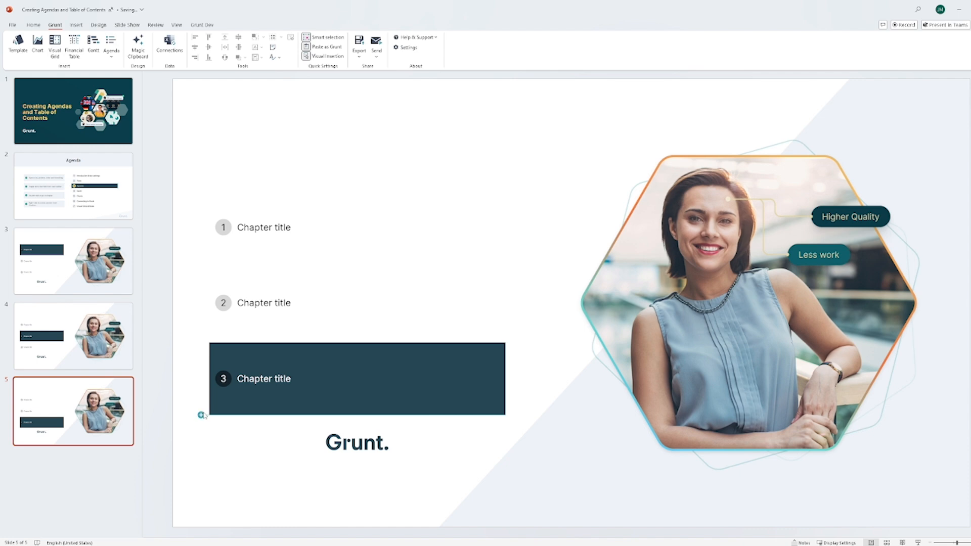
pyautogui.click(201, 415)
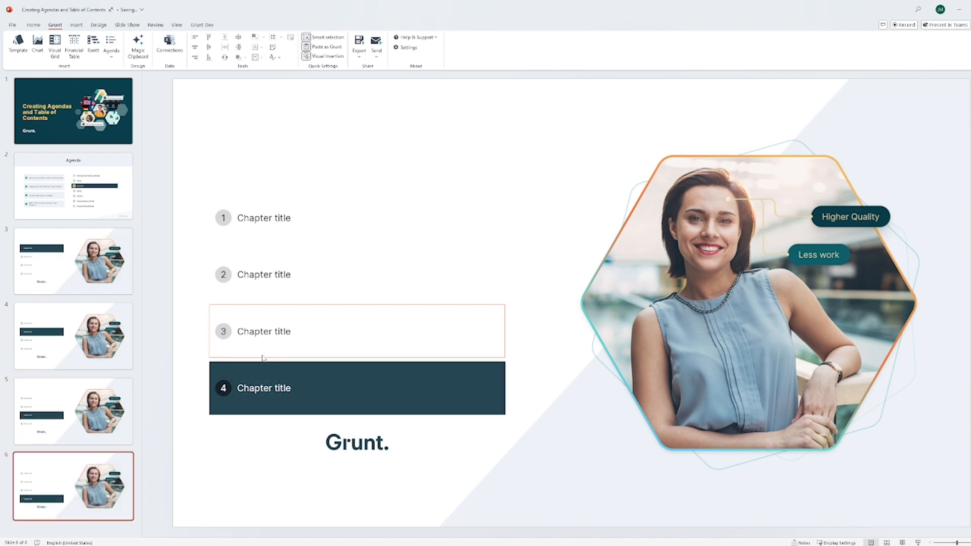
# Step: Go to the first chapter's slide and insert a sub-chapter beneath that chapter
pyautogui.doubleClick(333, 224)
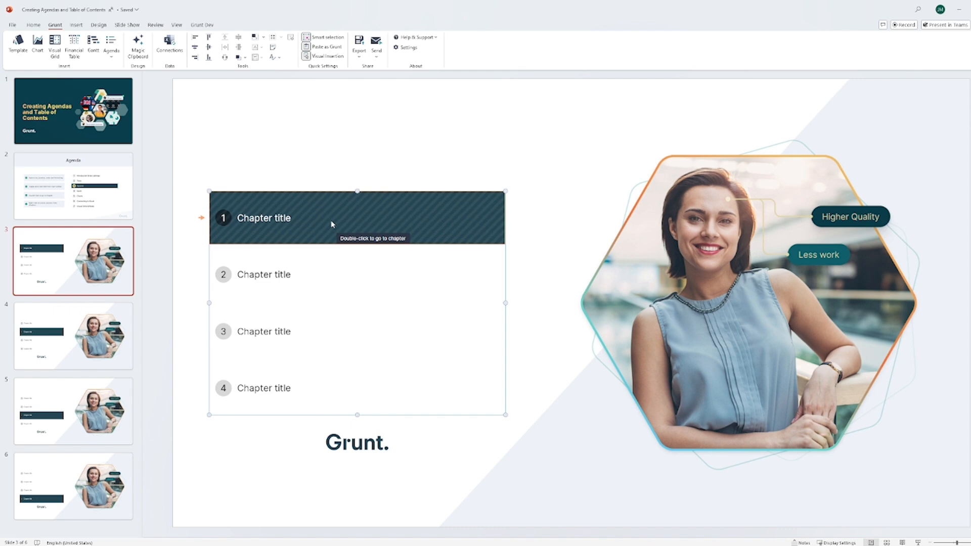
pyautogui.click(112, 59)
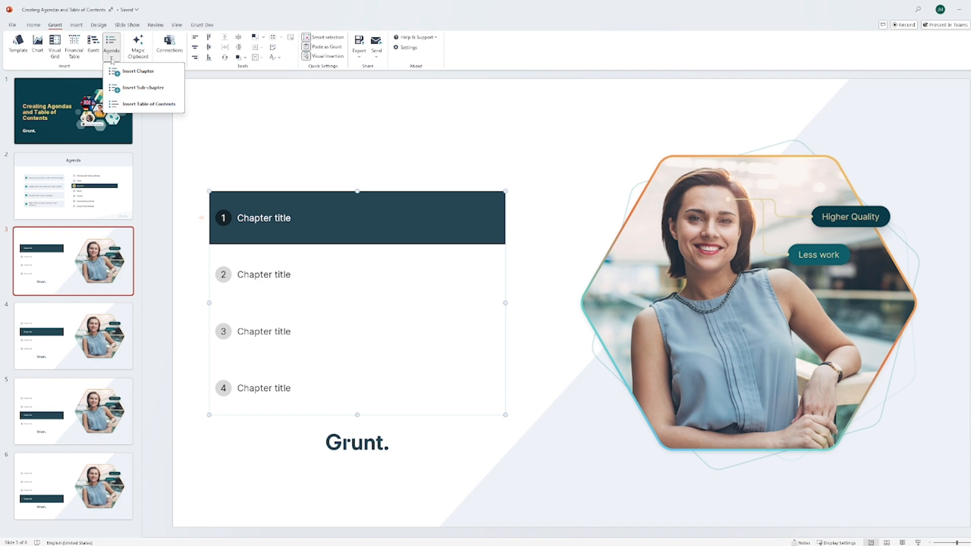
pyautogui.click(143, 87)
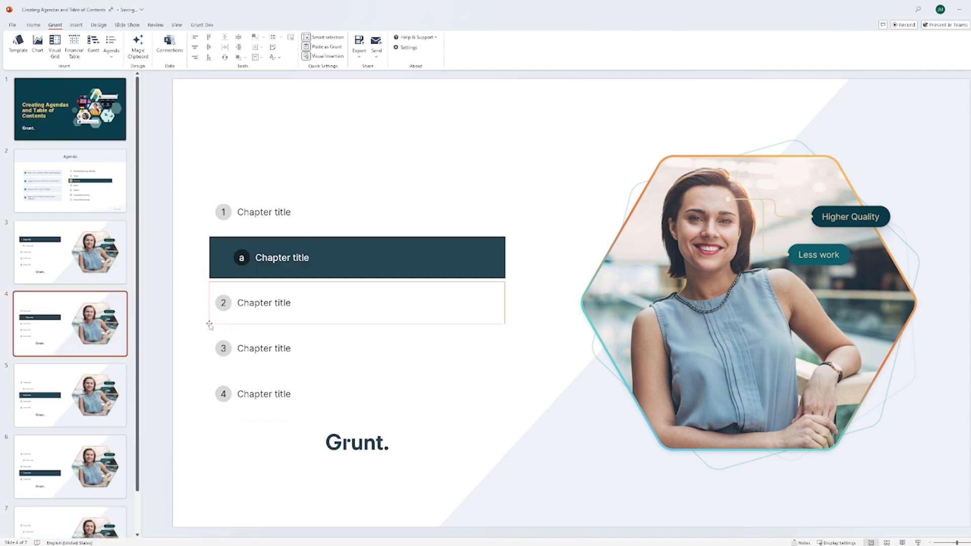
# Step: Insert a new chapter directly after chapter 2 and indent it one level to make it a sub-chapter
pyautogui.moveTo(202, 324)
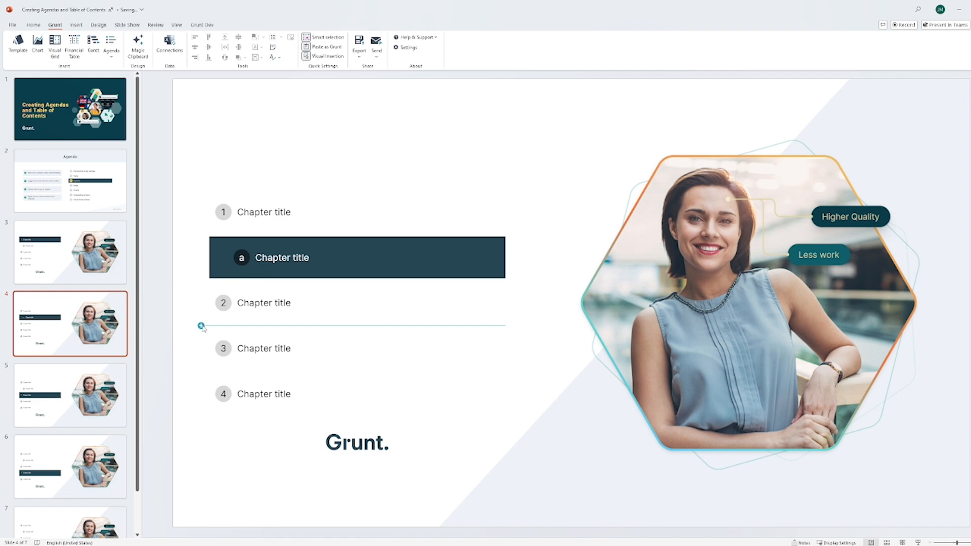
pyautogui.click(201, 326)
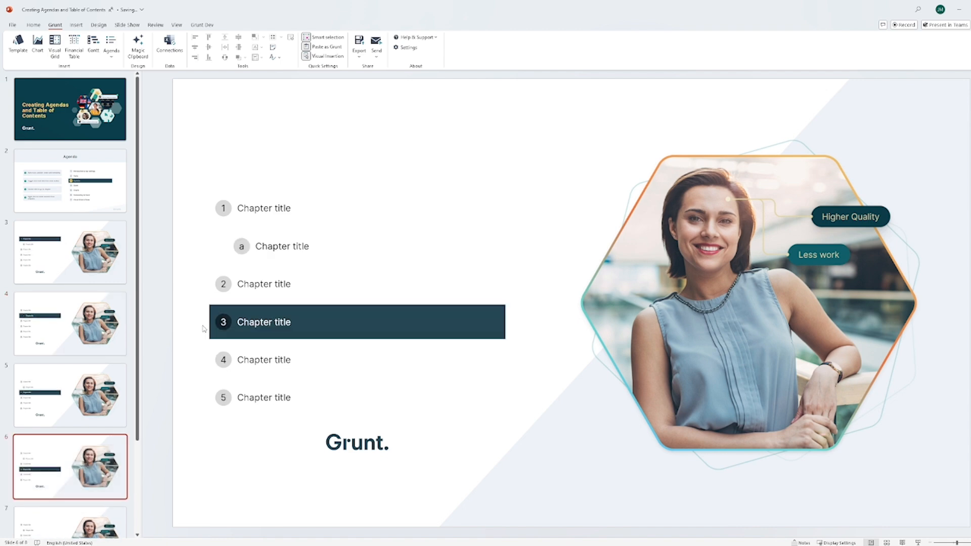
pyautogui.click(205, 329)
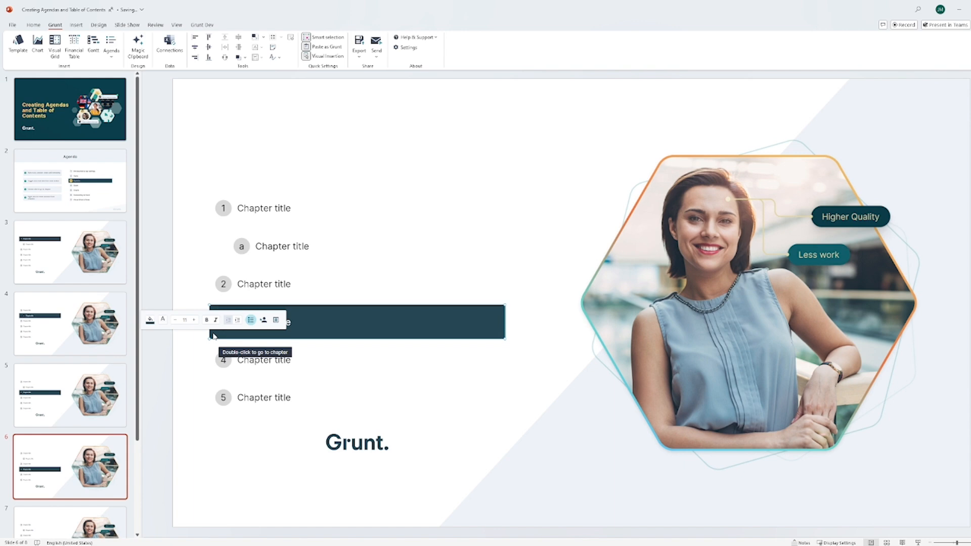
pyautogui.click(236, 320)
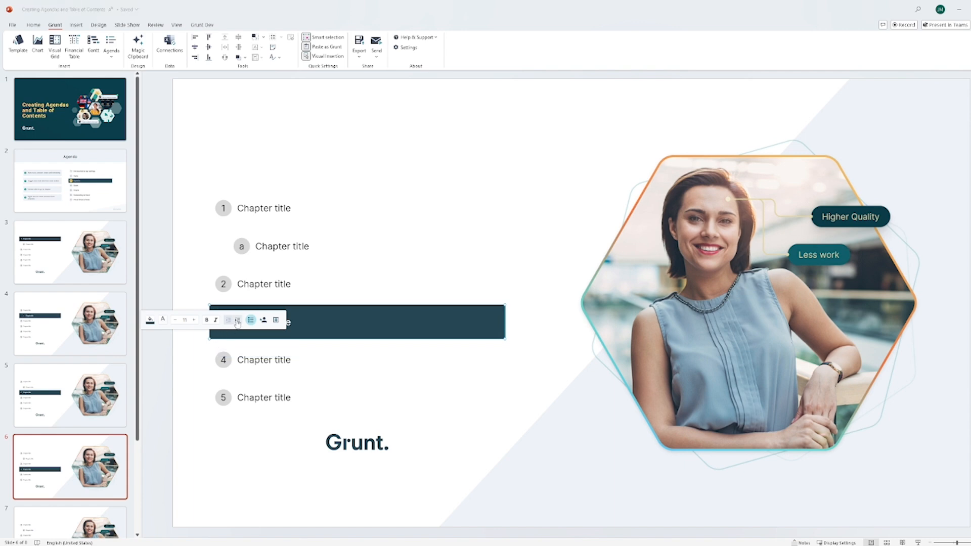
pyautogui.click(567, 314)
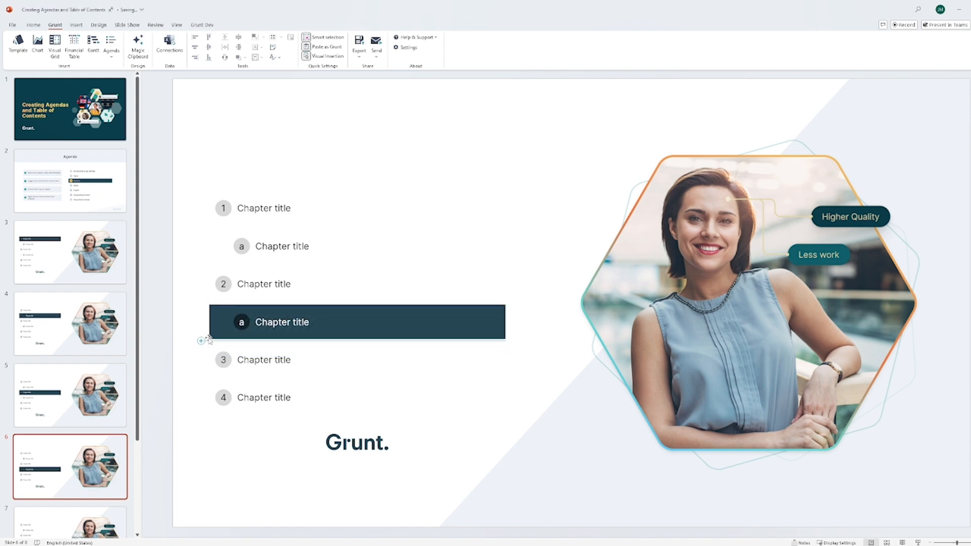
# Step: Add another entry below chapter 2's sub-chapter and indent it to the third level
pyautogui.click(201, 341)
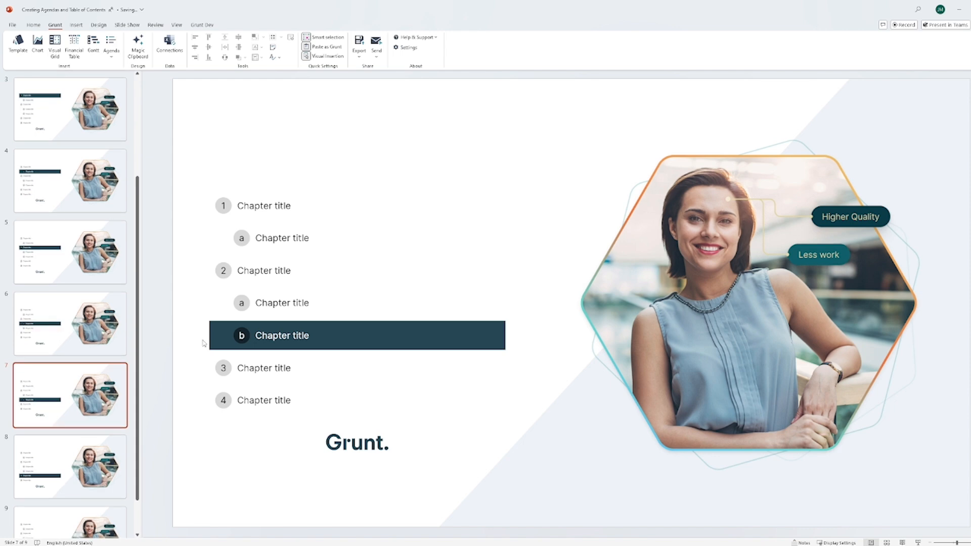
pyautogui.click(217, 344)
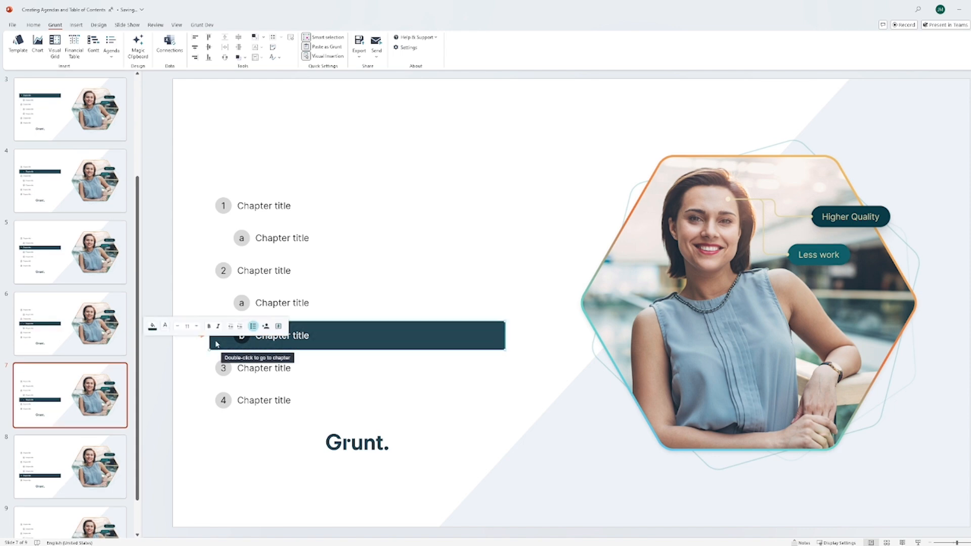
pyautogui.click(240, 327)
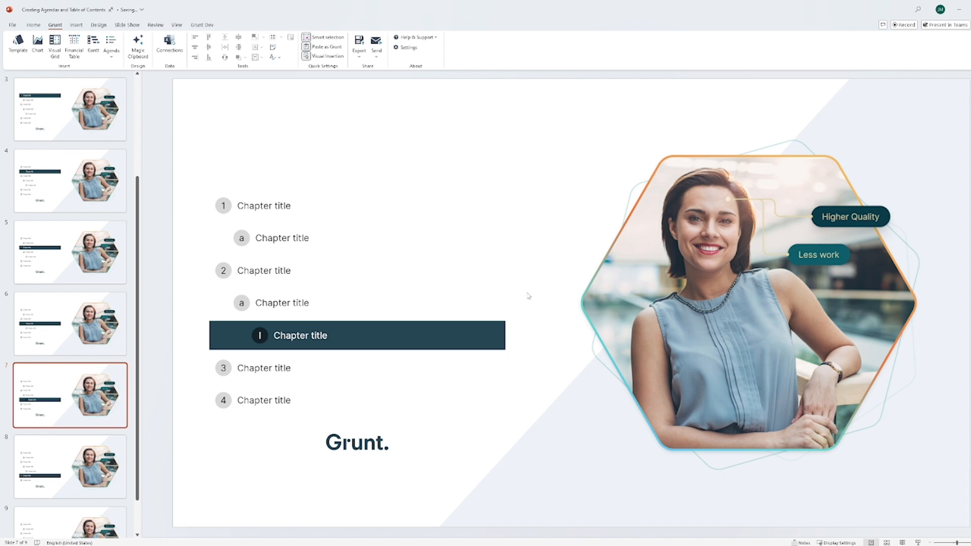
# Step: Return to the first chapter's slide and rename chapter 1 as "Introduction"
pyautogui.doubleClick(341, 203)
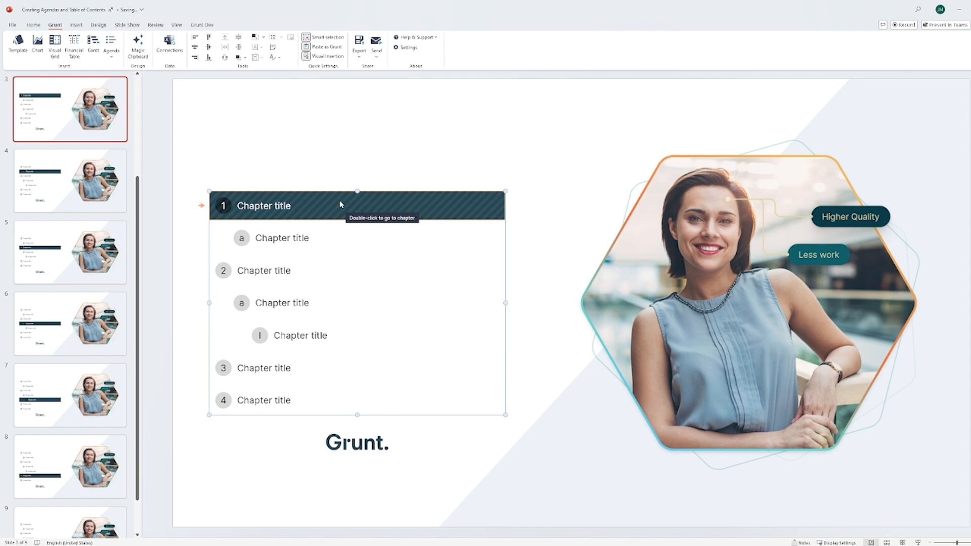
pyautogui.click(285, 204)
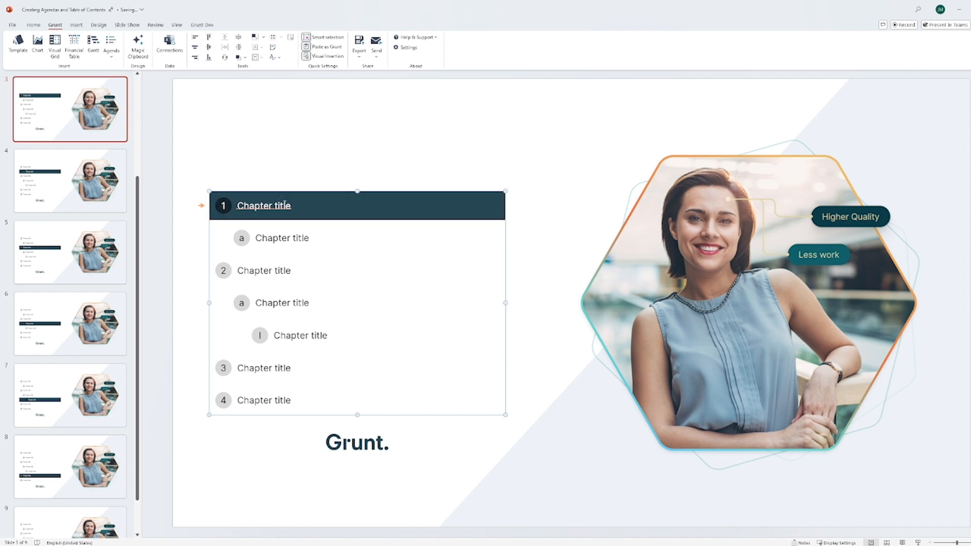
pyautogui.tripleClick(289, 205)
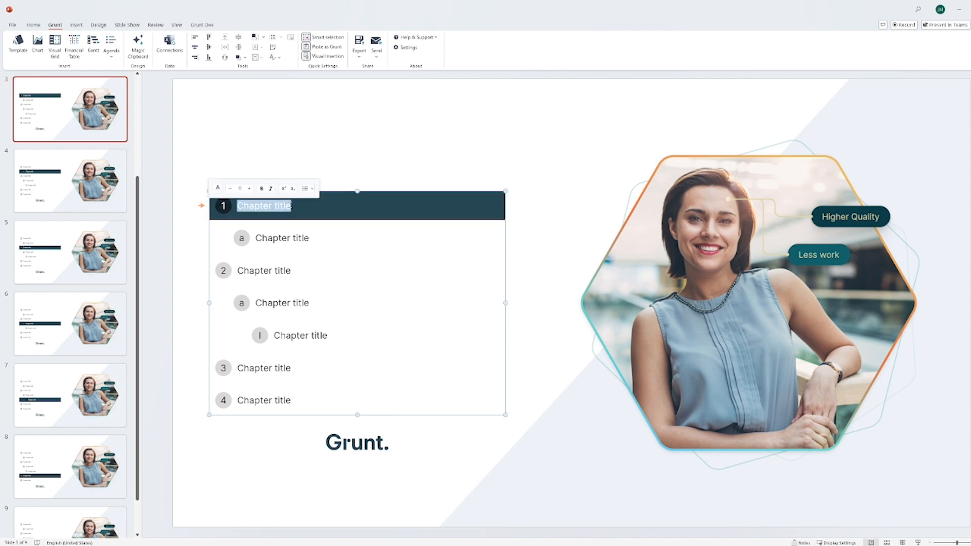
pyautogui.write('Intr')
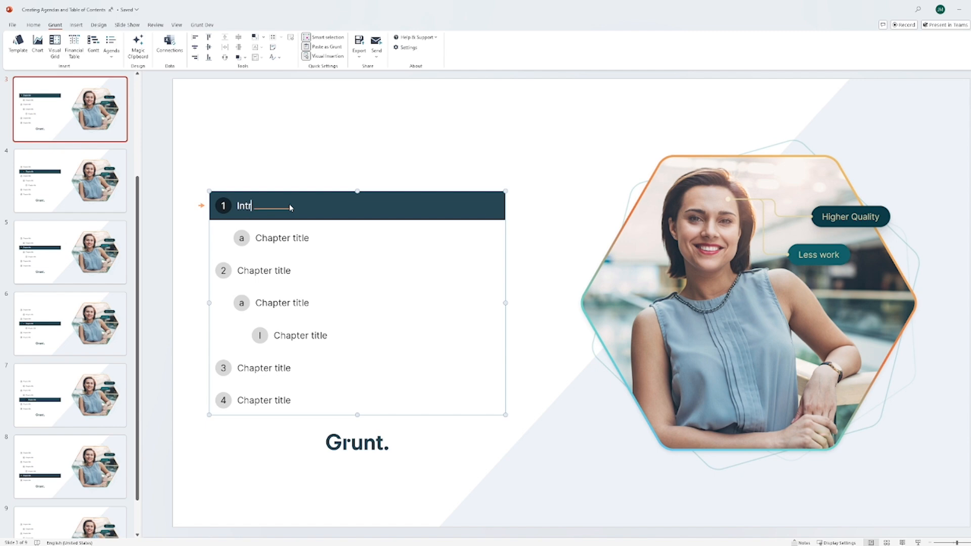
pyautogui.write('oduction')
# Step: Rename chapter 2 in the agenda as "Keynote"
pyautogui.doubleClick(252, 271)
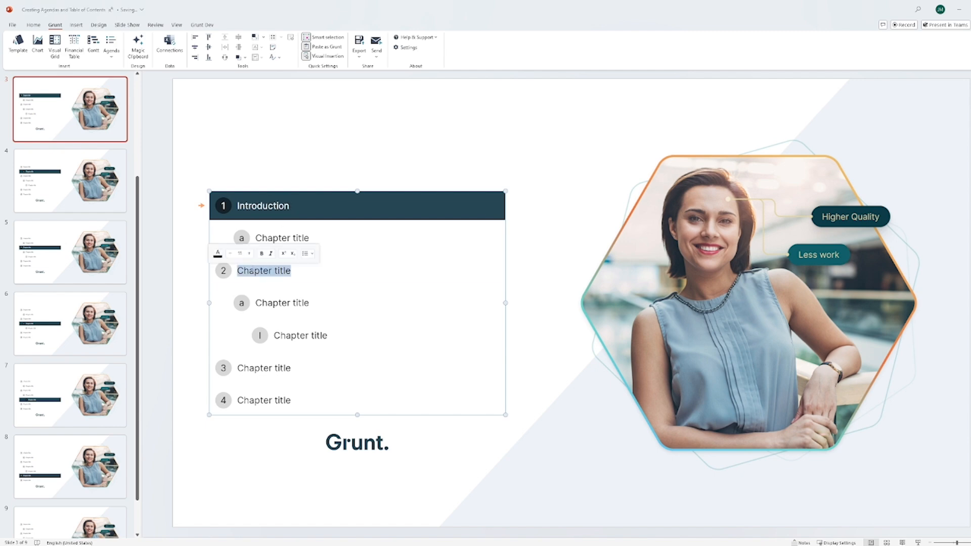
pyautogui.write('Keynote')
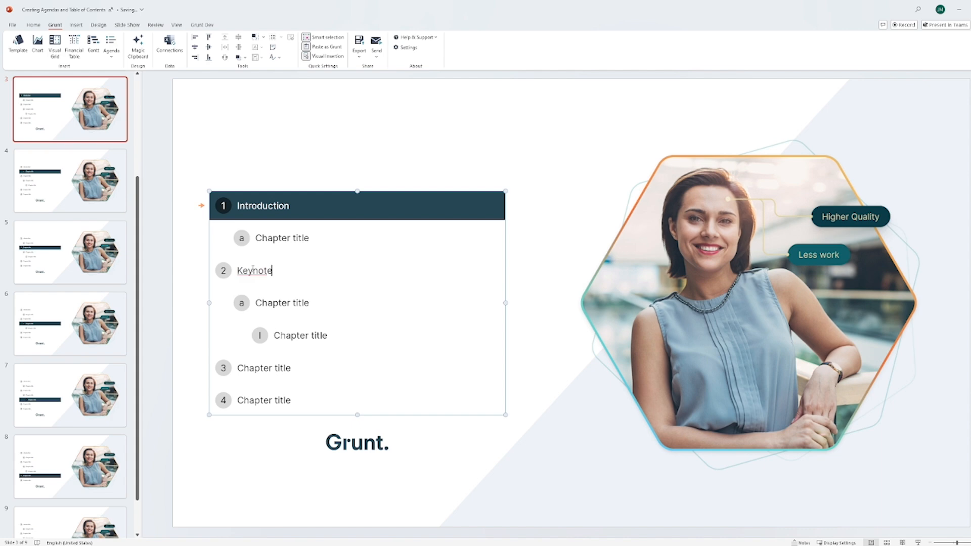
pyautogui.click(527, 287)
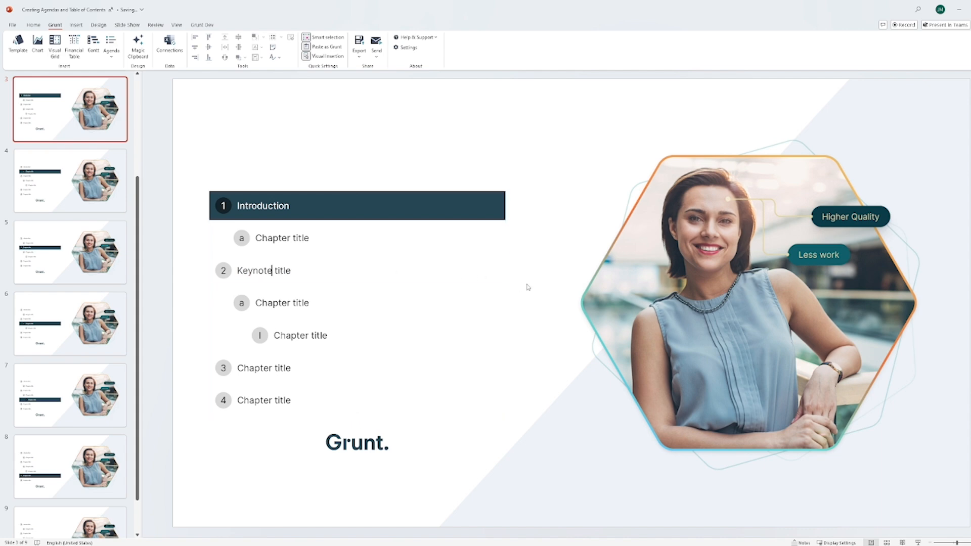
# Step: Format the highlighted Introduction chapter with a blue fill and light-coloured bold text
pyautogui.click(461, 206)
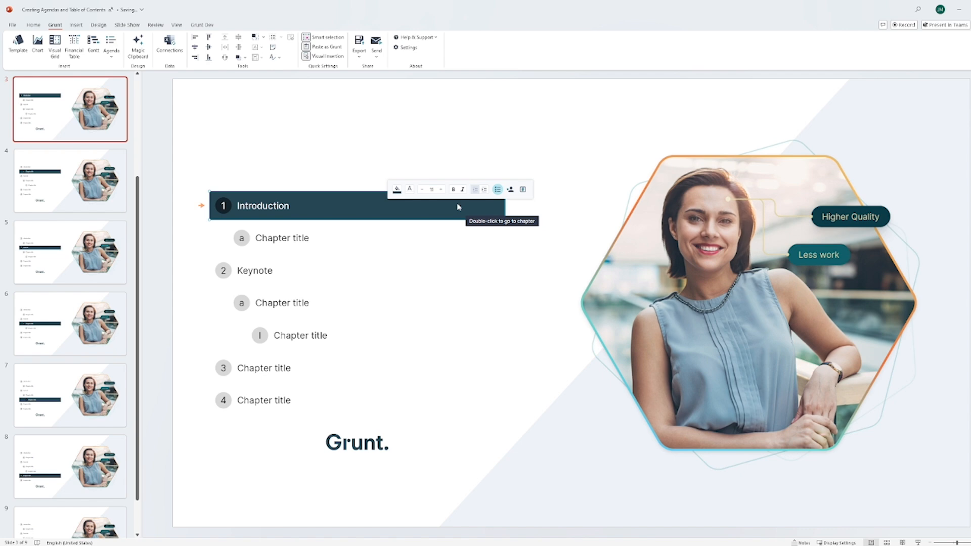
pyautogui.click(397, 190)
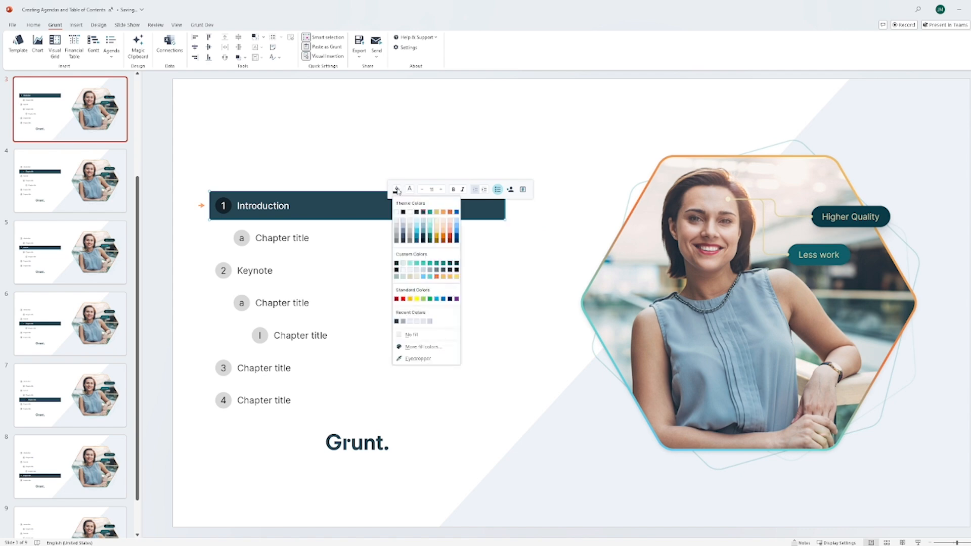
pyautogui.click(457, 211)
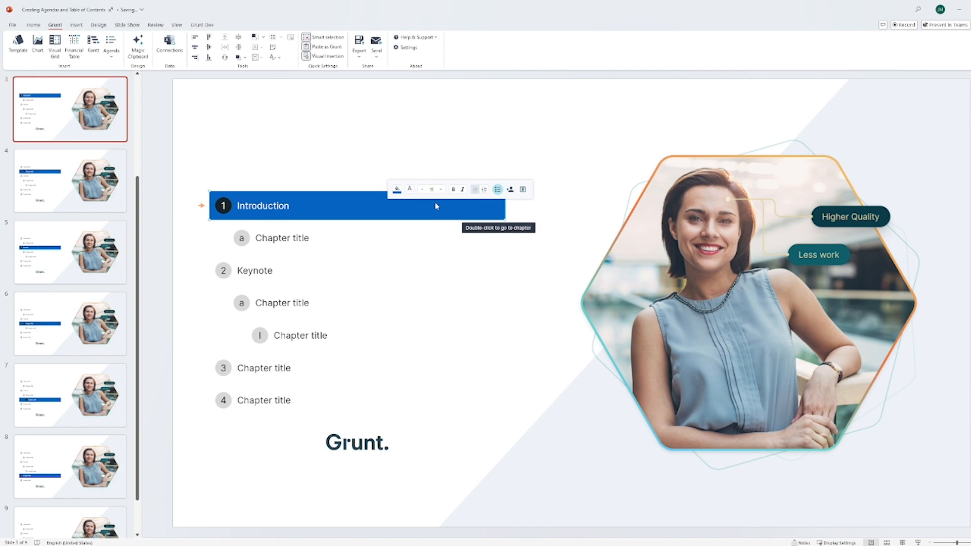
pyautogui.click(409, 191)
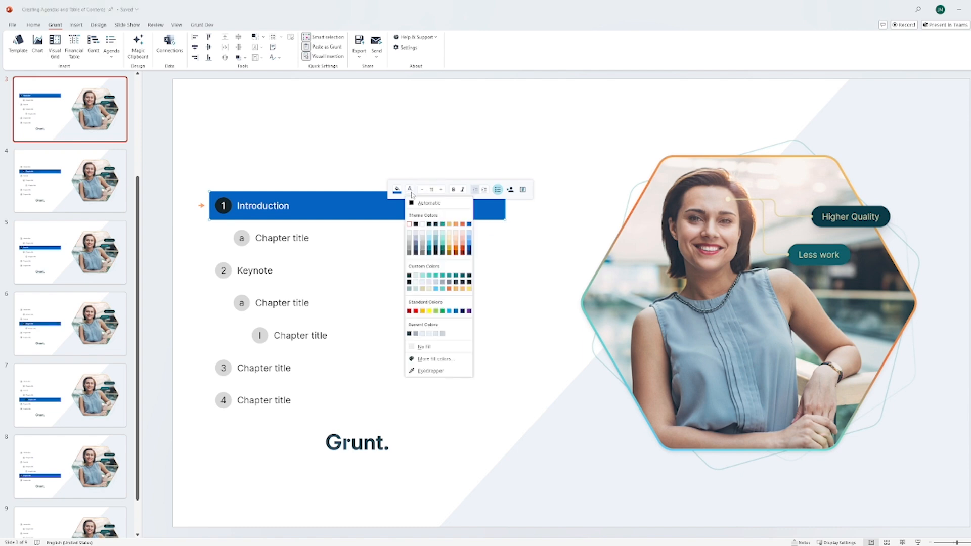
pyautogui.click(443, 235)
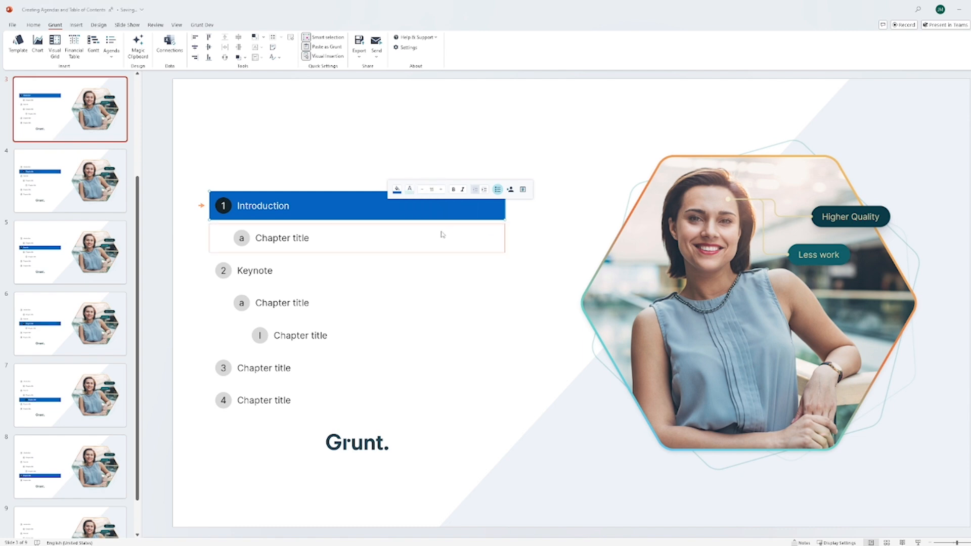
pyautogui.click(453, 191)
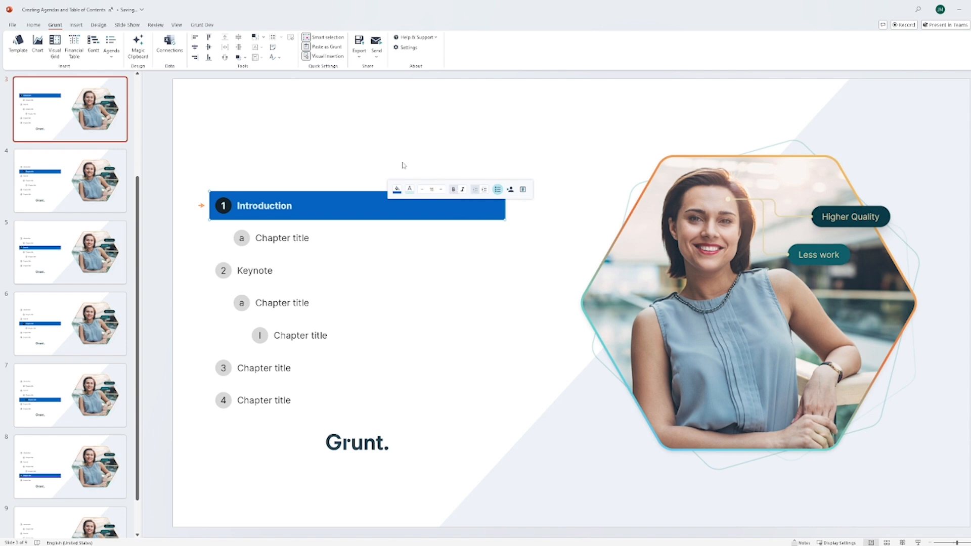
# Step: Check the highlighted chapter's formatting on the other agenda slides, from slide 4 through slide 7
pyautogui.click(103, 173)
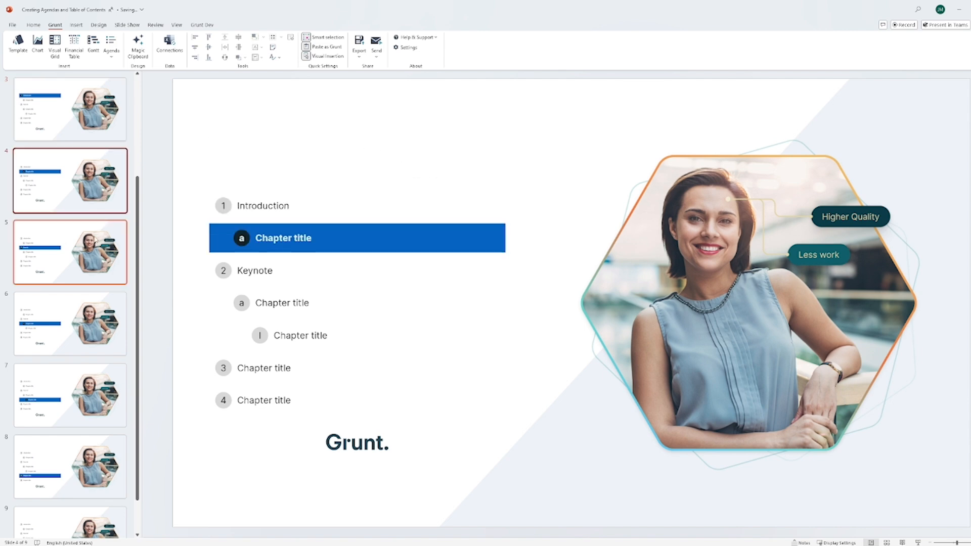
pyautogui.click(95, 245)
pyautogui.click(83, 354)
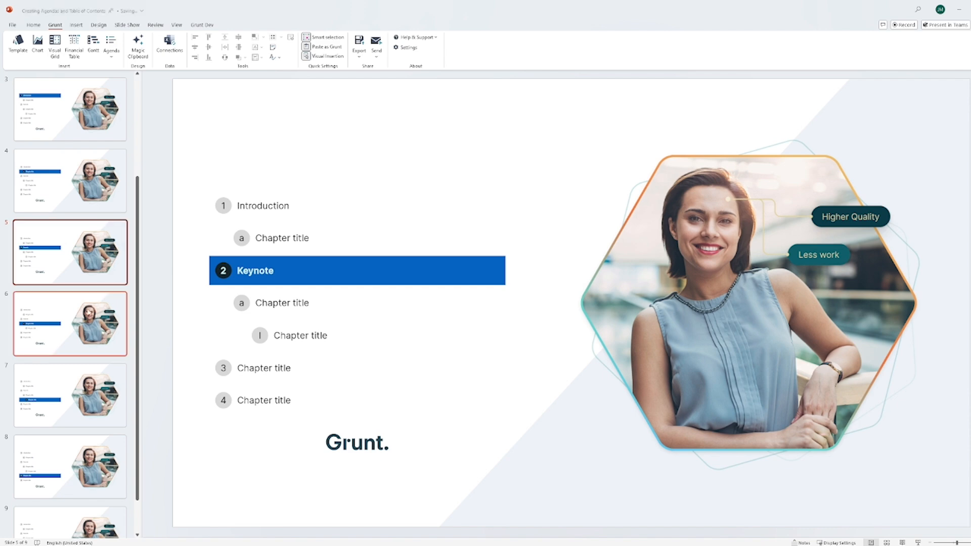
pyautogui.click(83, 377)
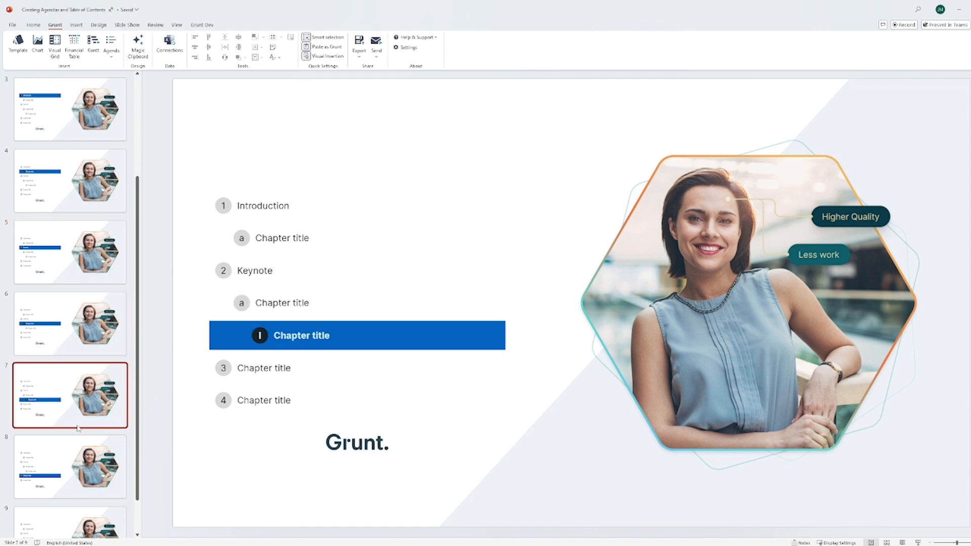
# Step: Move the Introduction chapter slide together with its sub-chapter slide to after the Keynote chapter's slides
pyautogui.click(75, 123)
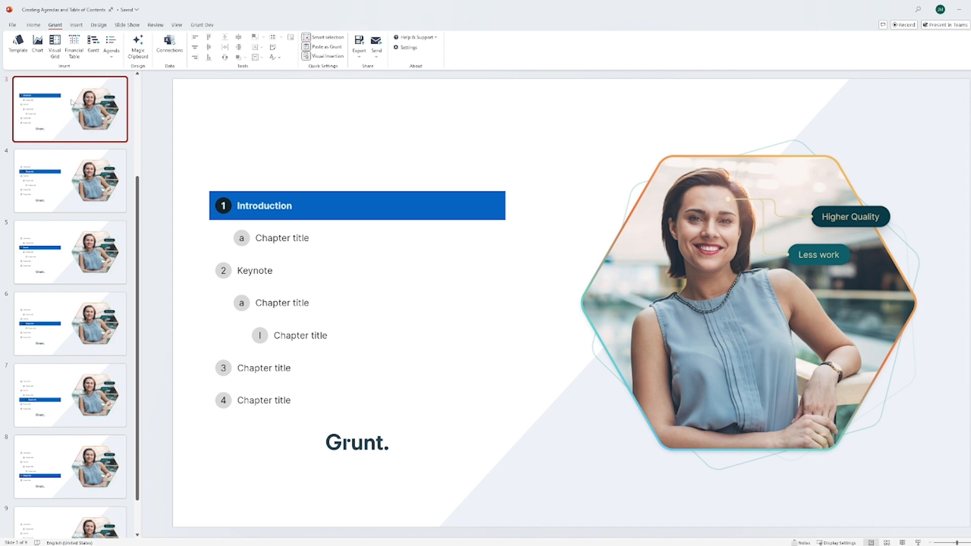
pyautogui.scroll(2, 72, 103)
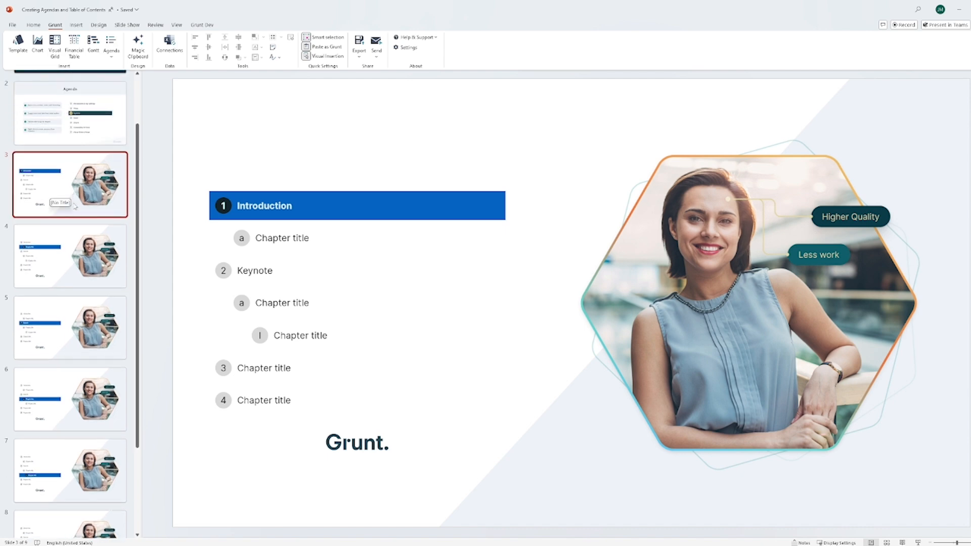
pyautogui.keyDown('shift'); pyautogui.click(74, 238); pyautogui.keyUp('shift')
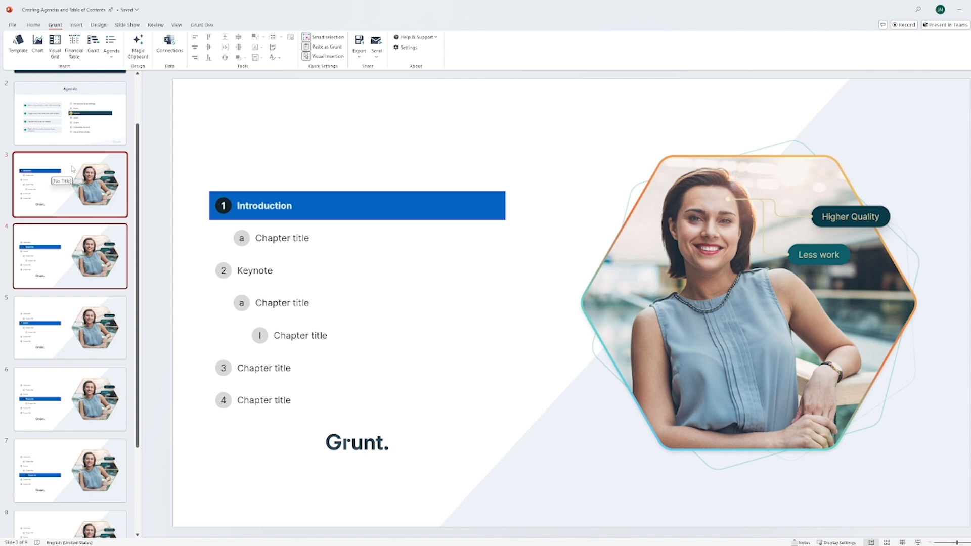
pyautogui.moveTo(72, 168); pyautogui.dragTo(72, 382)
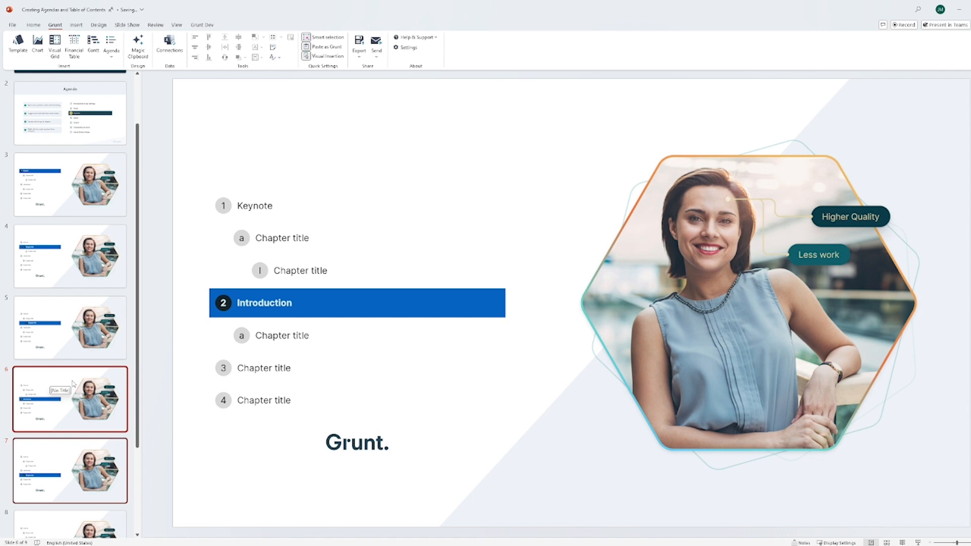
# Step: Go to the Keynote chapter's slide from the agenda and show the responsible column in the agenda
pyautogui.doubleClick(357, 208)
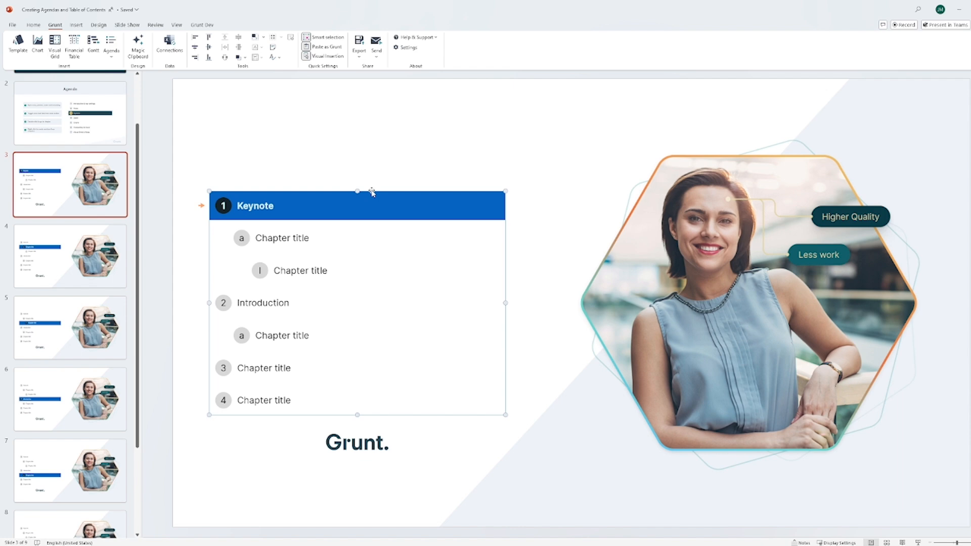
pyautogui.click(372, 192)
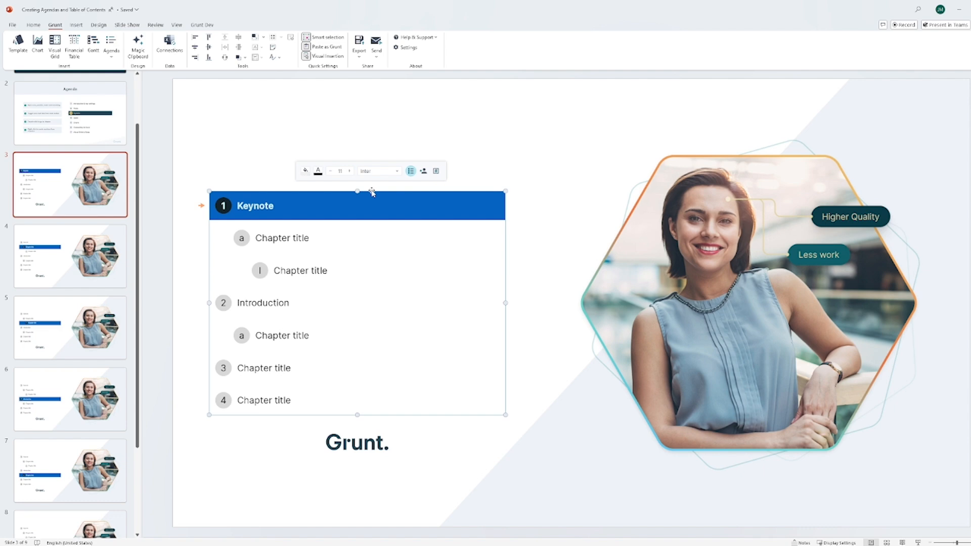
pyautogui.click(423, 172)
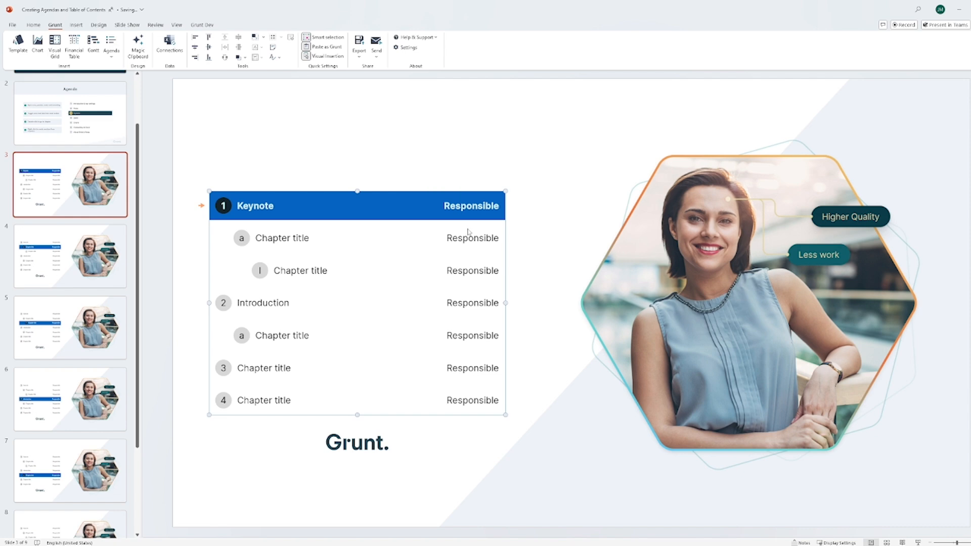
# Step: Replace the responsible entry of the Keynote chapter with "Room 22"
pyautogui.doubleClick(485, 206)
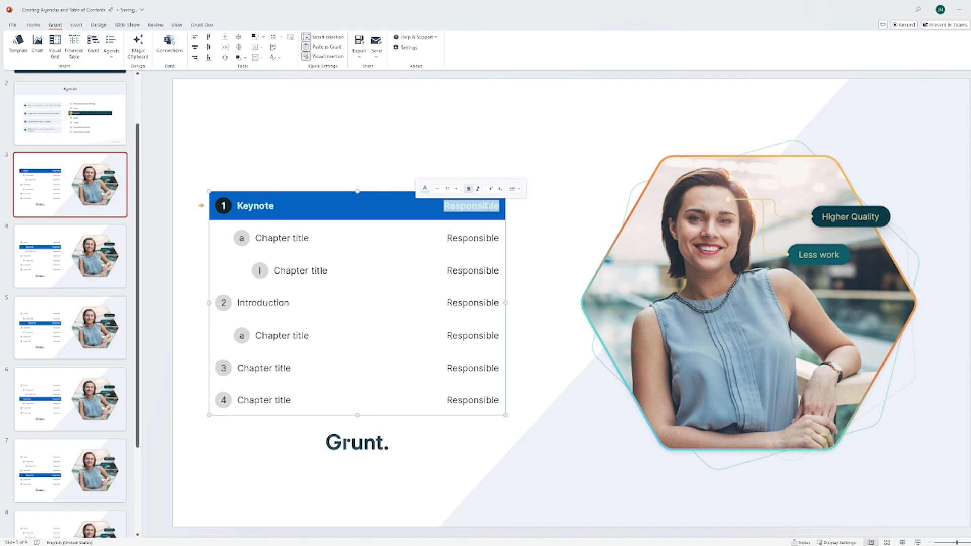
pyautogui.write('Ro')
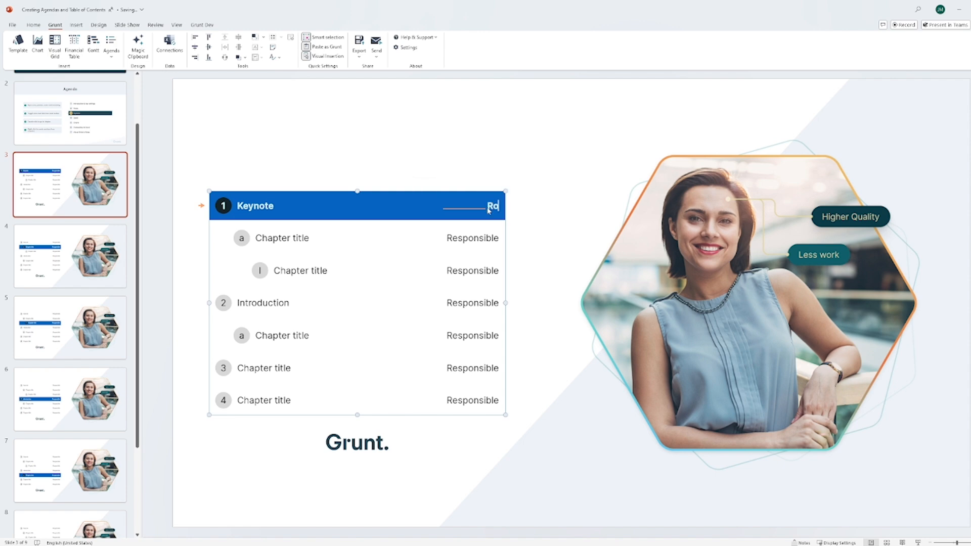
pyautogui.write('om 22')
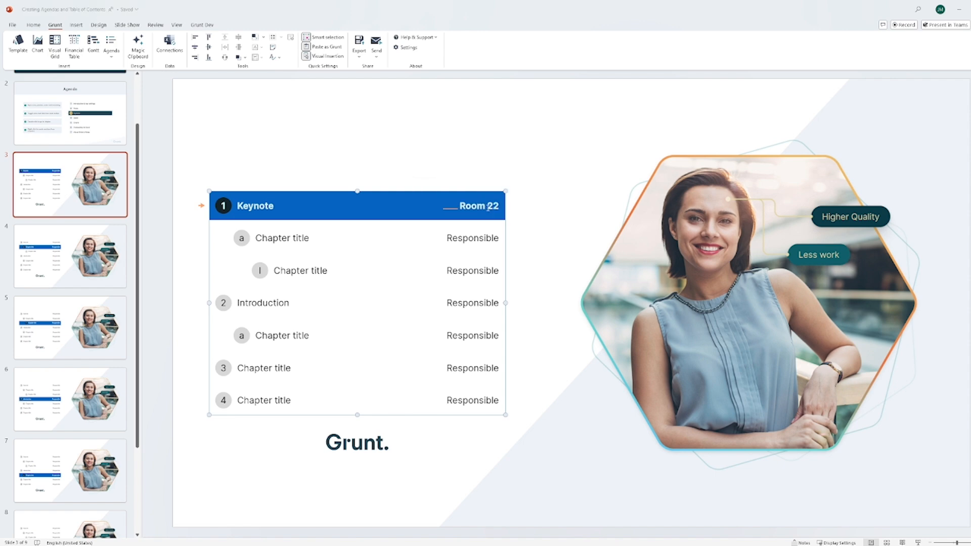
# Step: Show page numbers in the agenda, and switch the responsible column off and on again
pyautogui.click(486, 192)
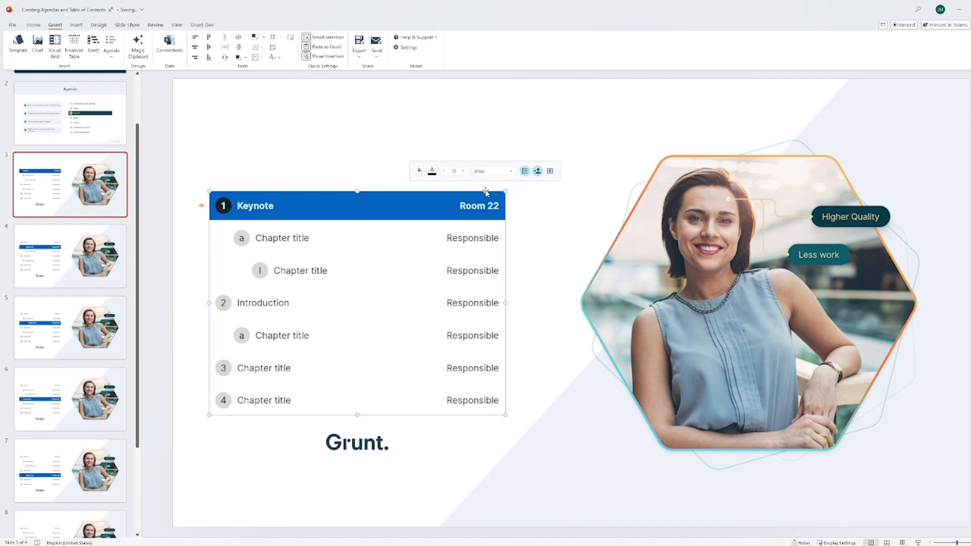
pyautogui.click(550, 172)
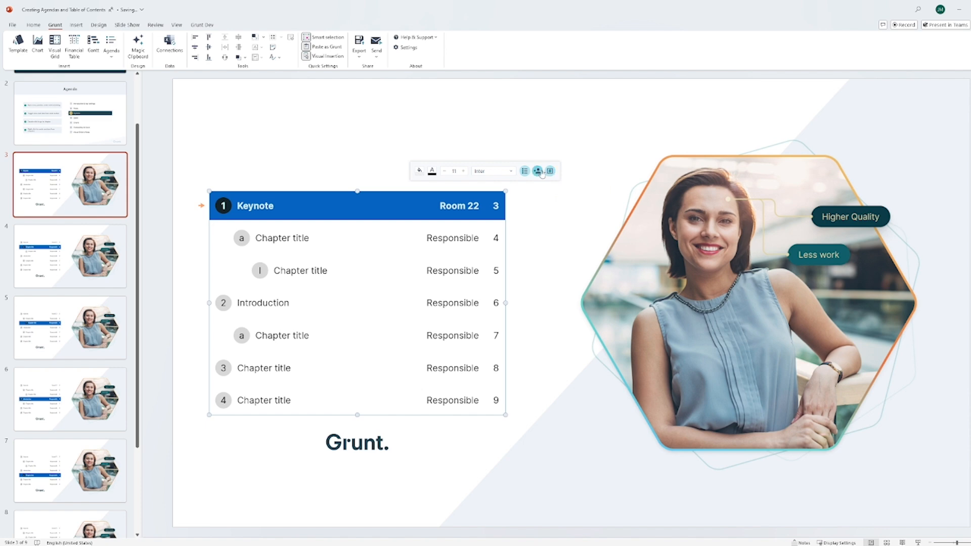
pyautogui.click(538, 172)
pyautogui.click(538, 172)
# Step: Create presentation sections from the agenda chapters, check them in the slide sorter and return to the normal view
pyautogui.rightClick(430, 193)
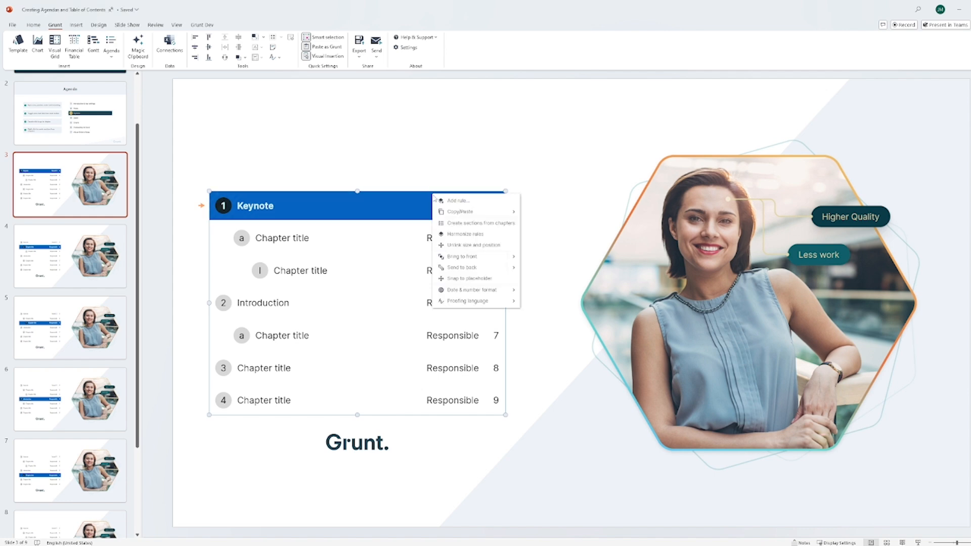
pyautogui.click(443, 223)
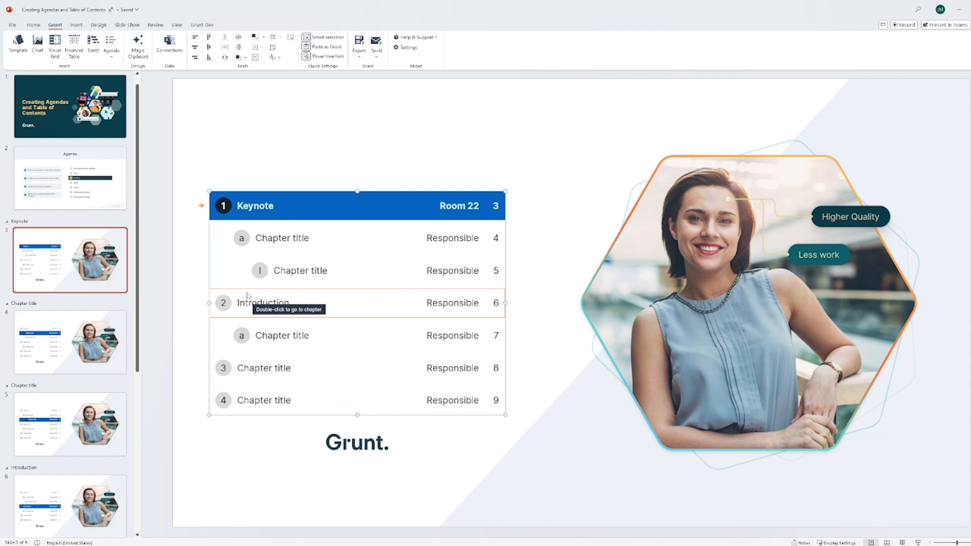
pyautogui.click(886, 542)
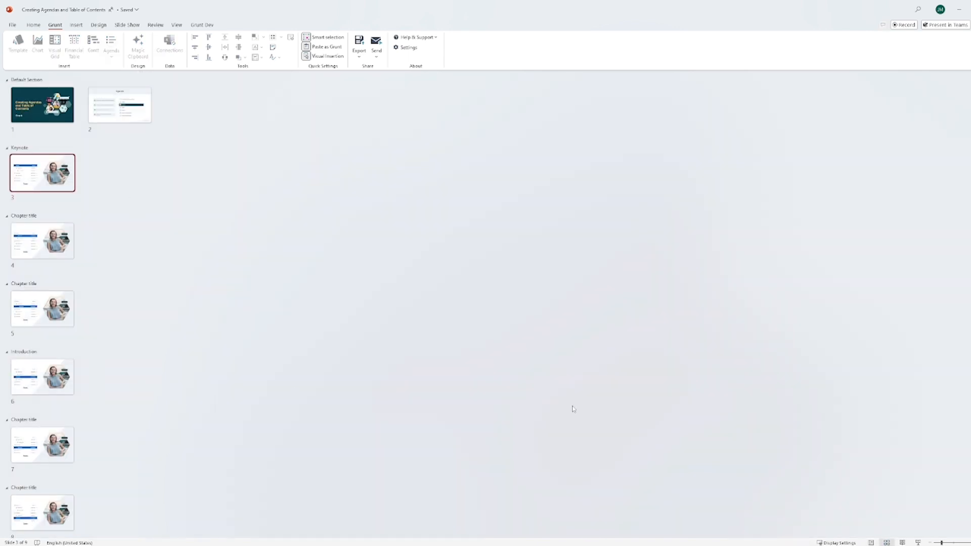
pyautogui.click(870, 542)
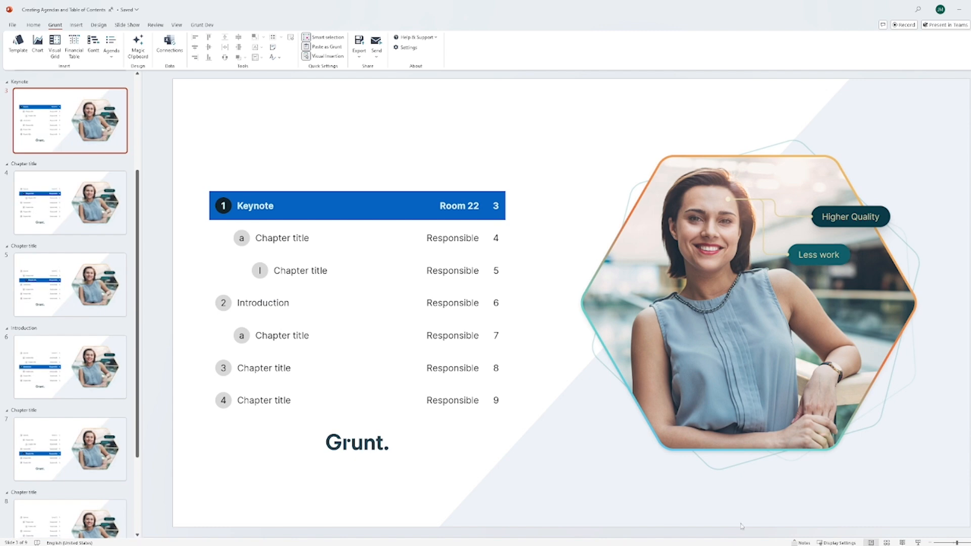
# Step: Insert a table of contents after the last chapter slide, slide 9
pyautogui.scroll(-2, 64, 395)
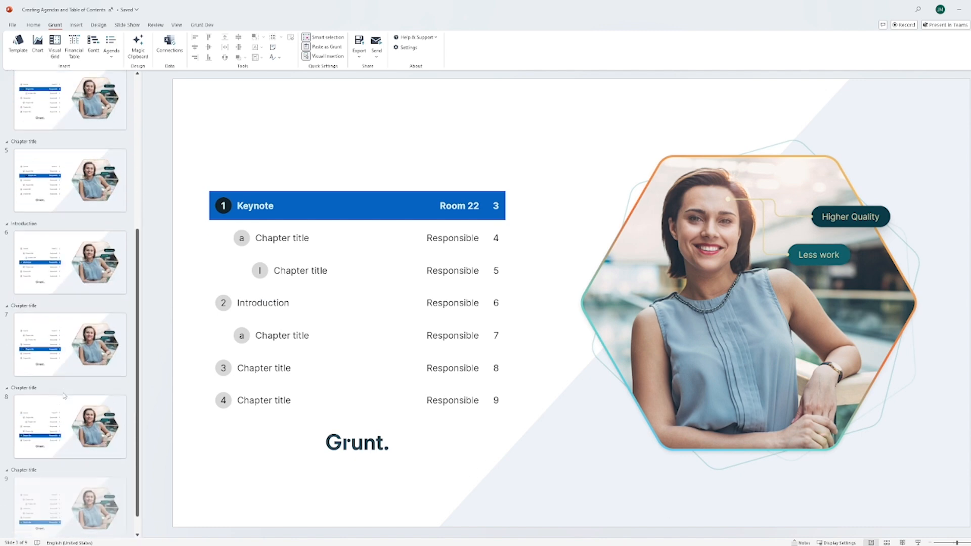
pyautogui.click(40, 472)
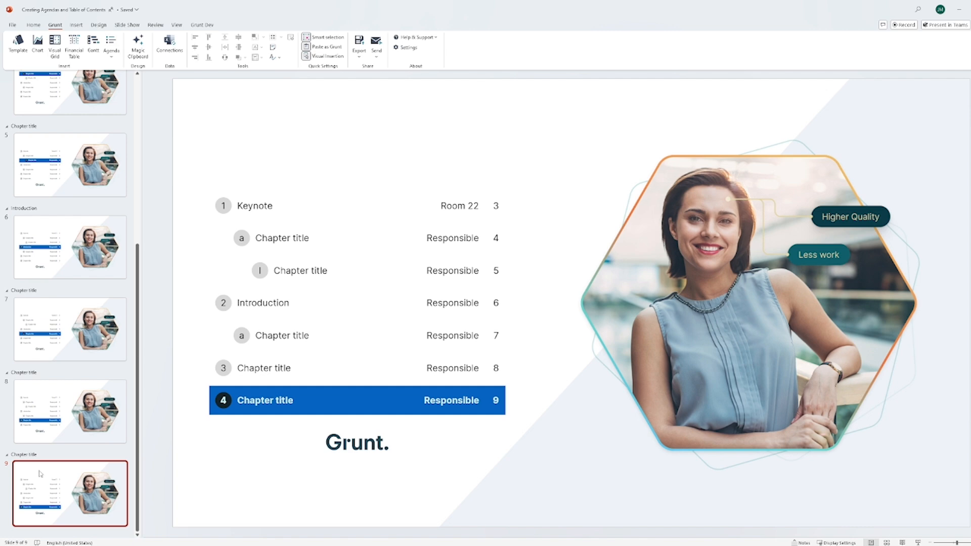
pyautogui.click(113, 60)
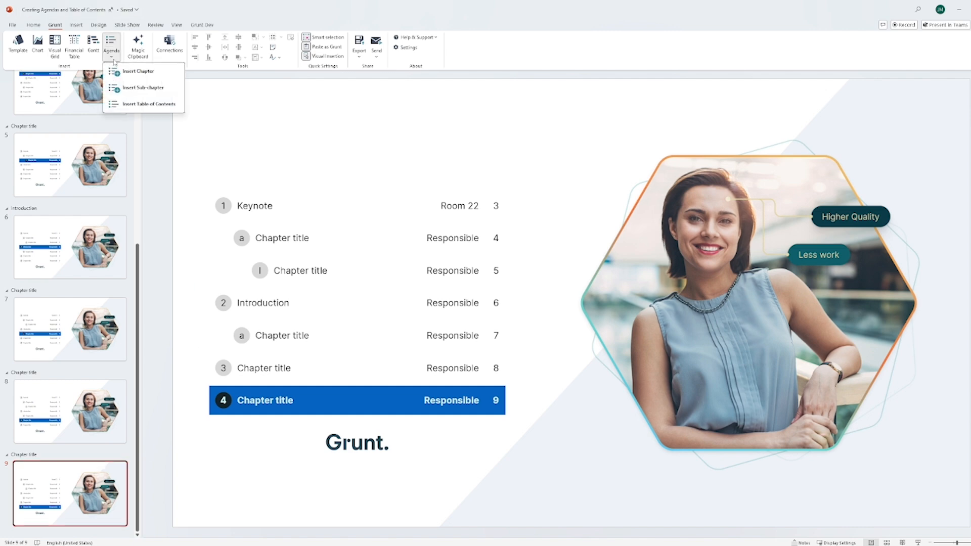
pyautogui.click(125, 107)
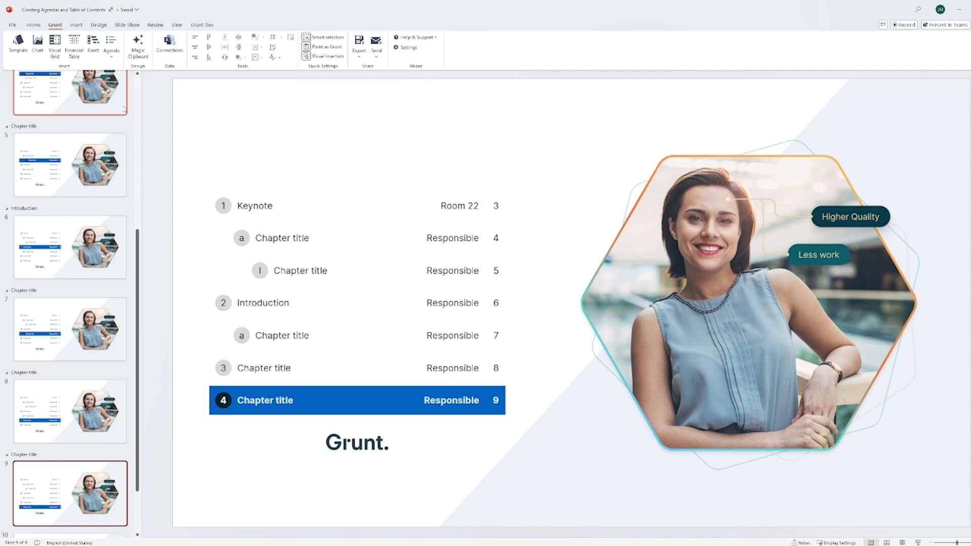